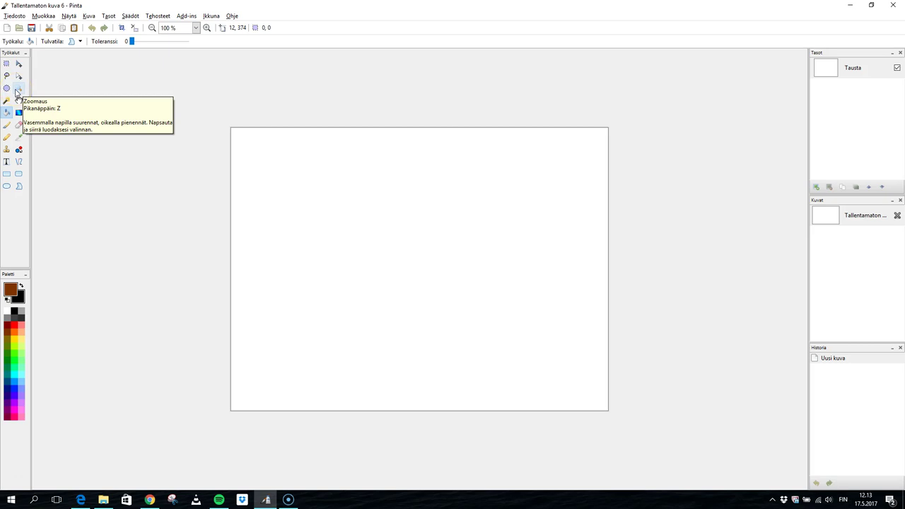
Step: Choose the Ellipse tool and set the primary colour to black
{"action": "left_click", "coordinate": [12, 117]}
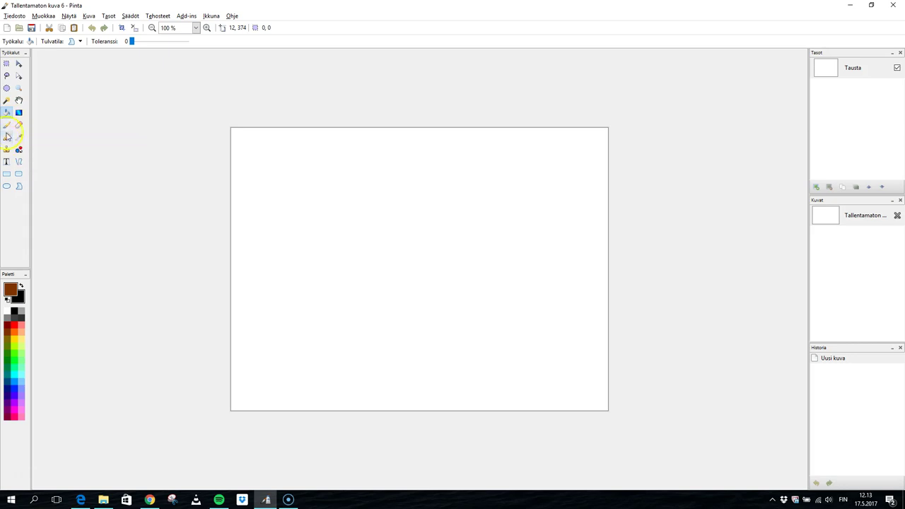
{"action": "left_click", "coordinate": [7, 164]}
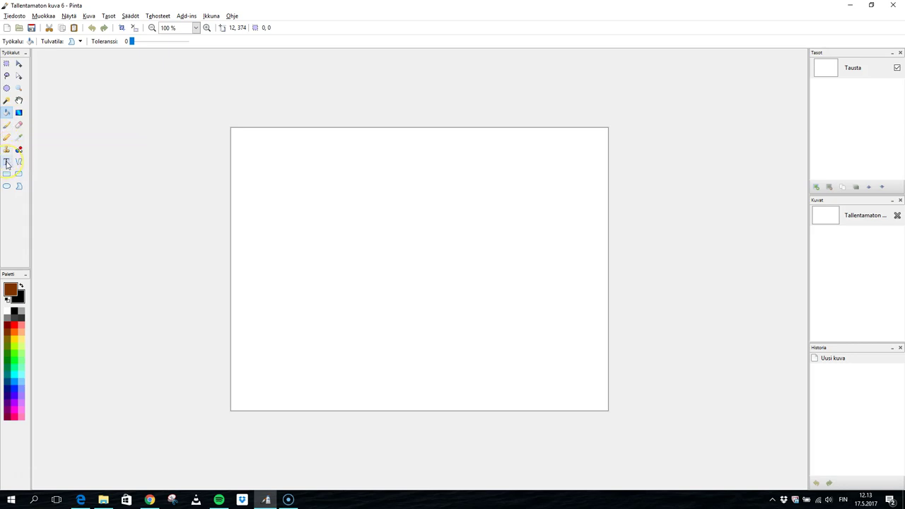
{"action": "left_click", "coordinate": [6, 187]}
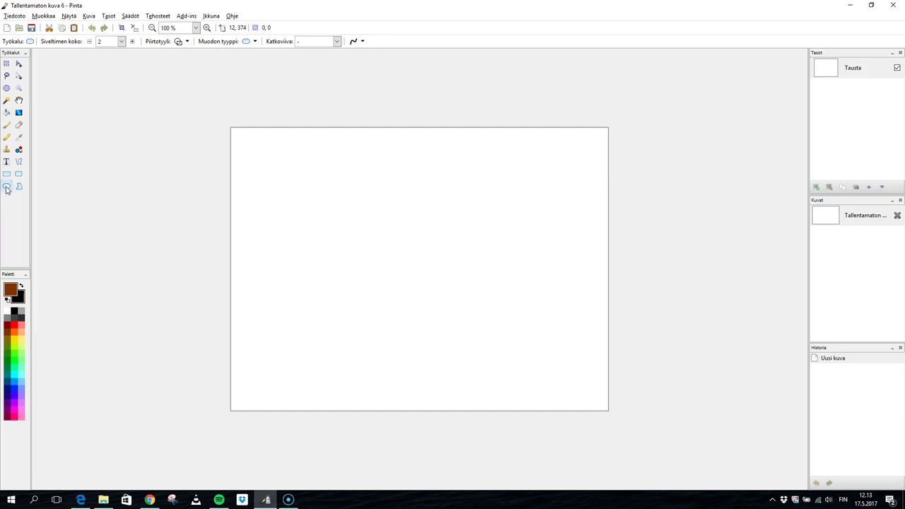
{"action": "left_click", "coordinate": [7, 177]}
{"action": "left_click", "coordinate": [14, 313]}
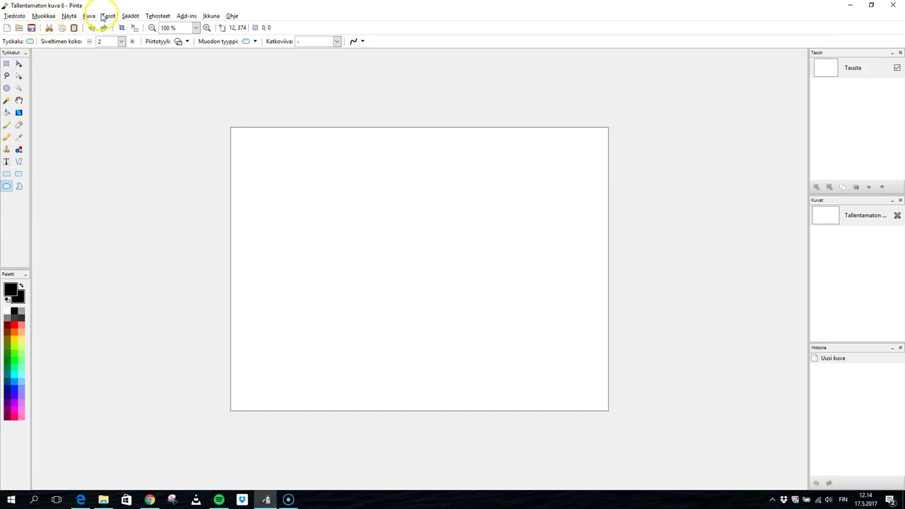
{"action": "left_click", "coordinate": [158, 17]}
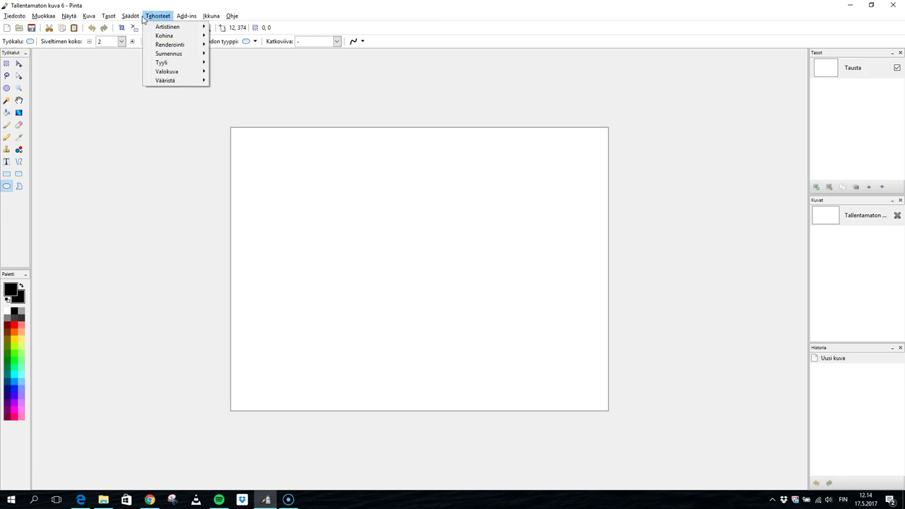
{"action": "mouse_move", "coordinate": [135, 19]}
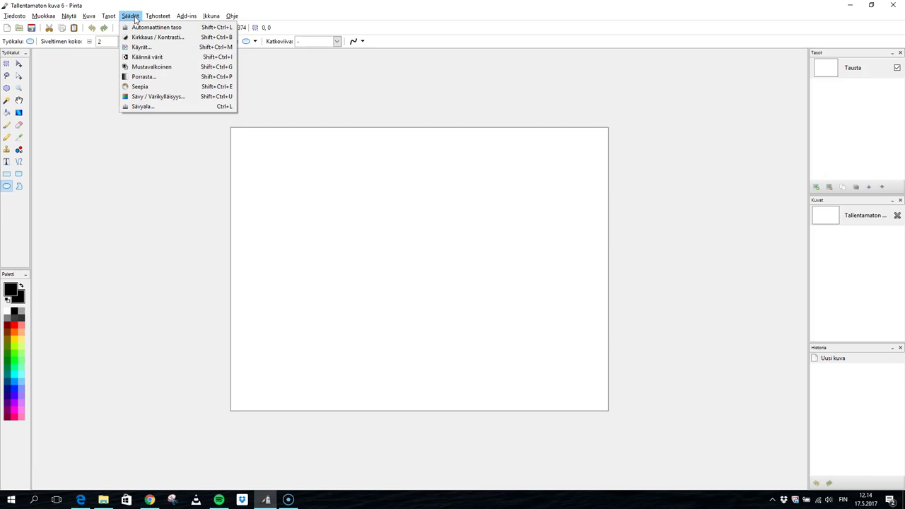
{"action": "left_click", "coordinate": [138, 39]}
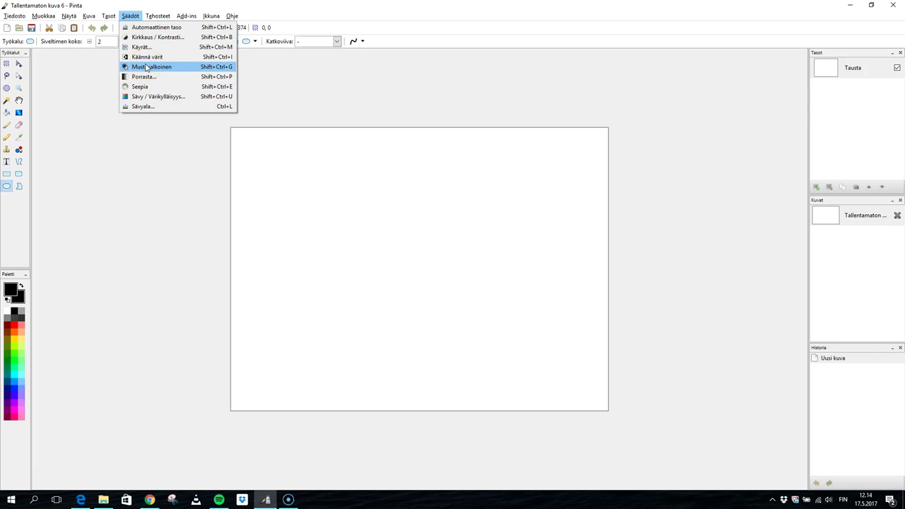
{"action": "left_click", "coordinate": [109, 17]}
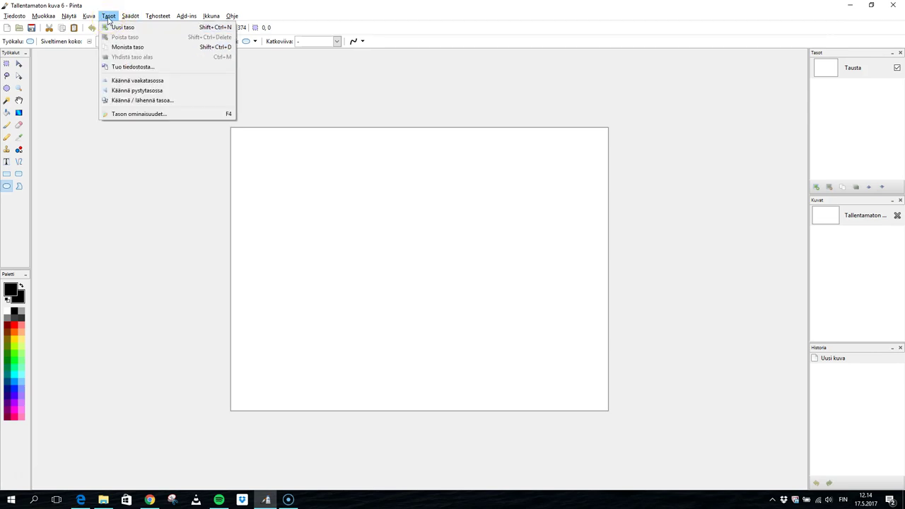
{"action": "left_click", "coordinate": [108, 19]}
{"action": "left_click", "coordinate": [108, 19]}
{"action": "left_click", "coordinate": [82, 74]}
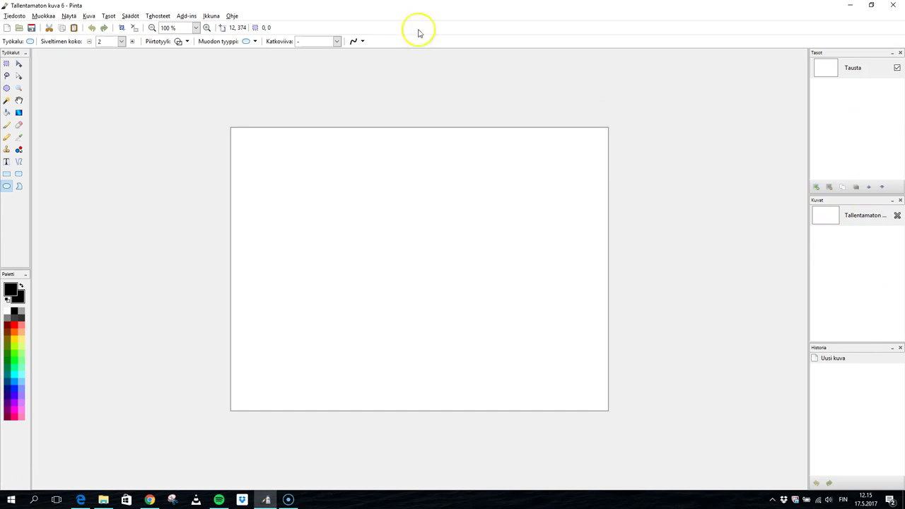
Step: Create a new 800 x 600 pixel landscape image with a white background
{"action": "left_click", "coordinate": [16, 16]}
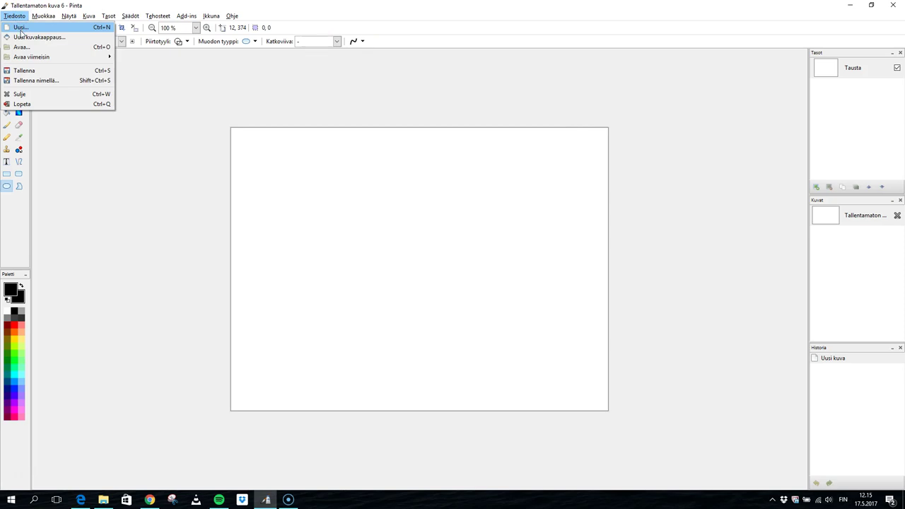
{"action": "left_click", "coordinate": [21, 28]}
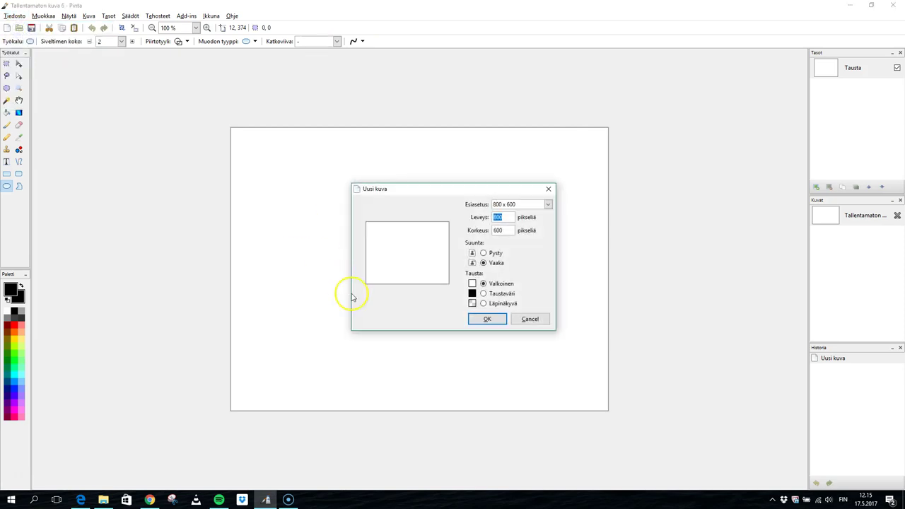
{"action": "left_click", "coordinate": [488, 323]}
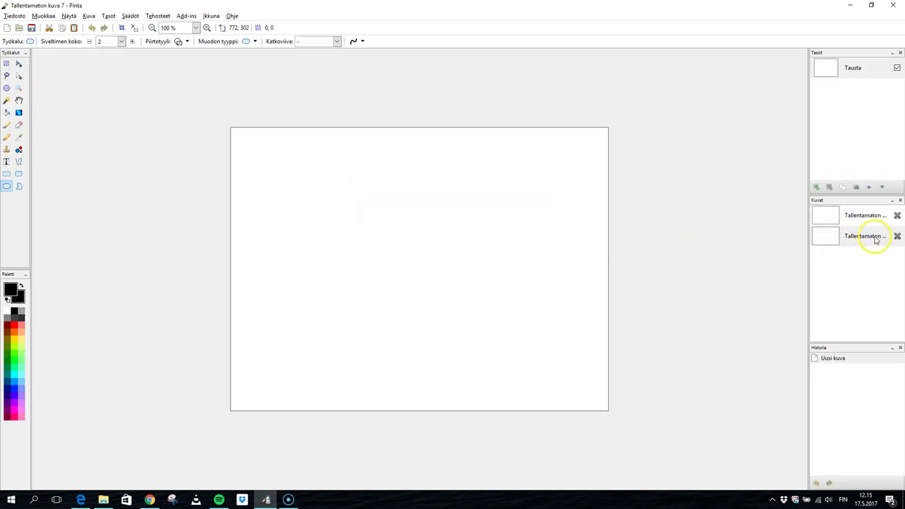
Step: Return to the first open image and draw a small black circle outline near the canvas's left edge, about halfway down
{"action": "left_click", "coordinate": [854, 217]}
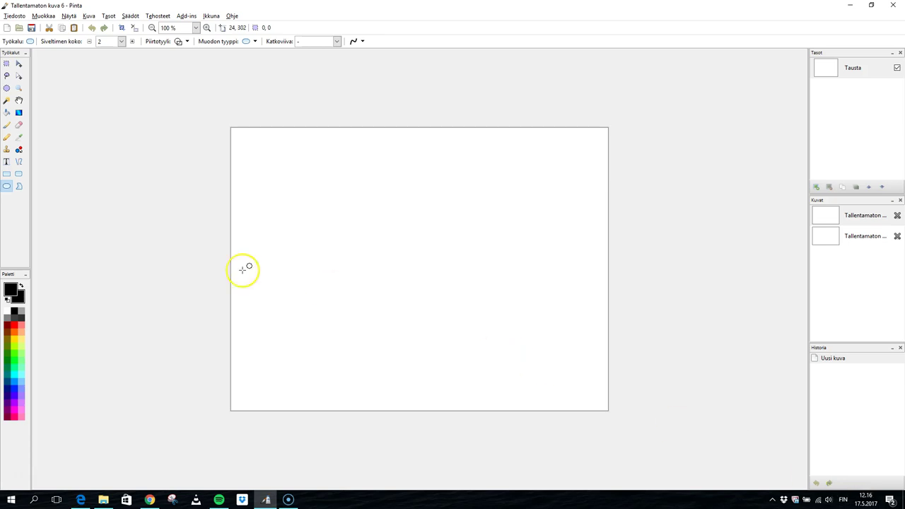
{"action": "left_click", "coordinate": [6, 188]}
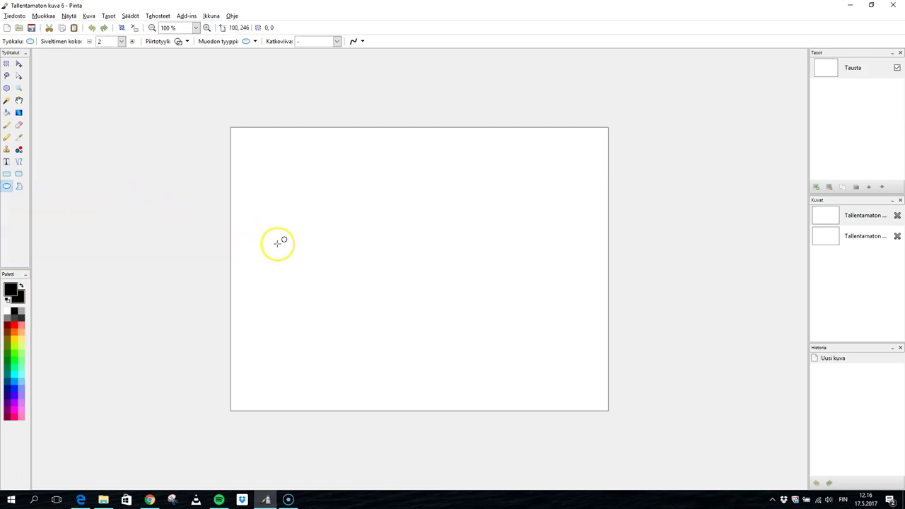
{"action": "left_click_drag", "start_coordinate": [266, 243], "coordinate": [283, 260]}
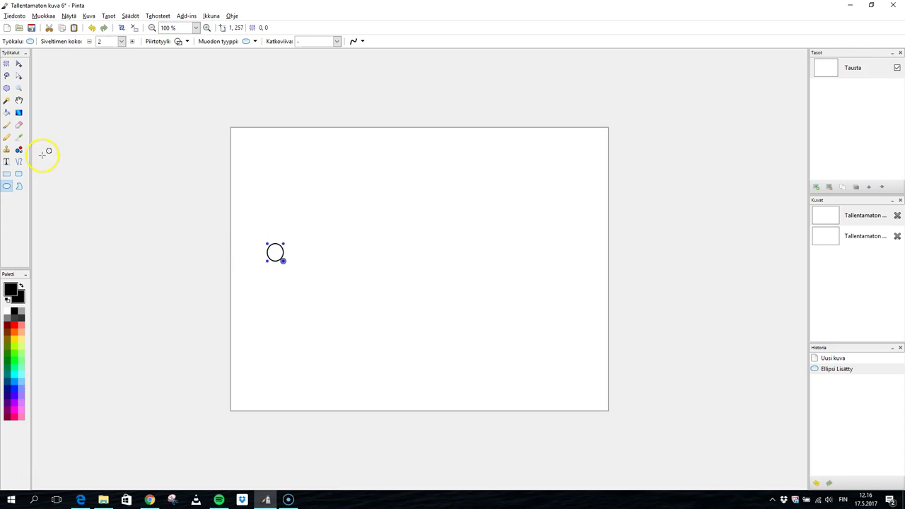
Step: With a size 7 paintbrush, paint red petal outlines around the circle and a dark green stem with one leaf below them
{"action": "left_click", "coordinate": [7, 125]}
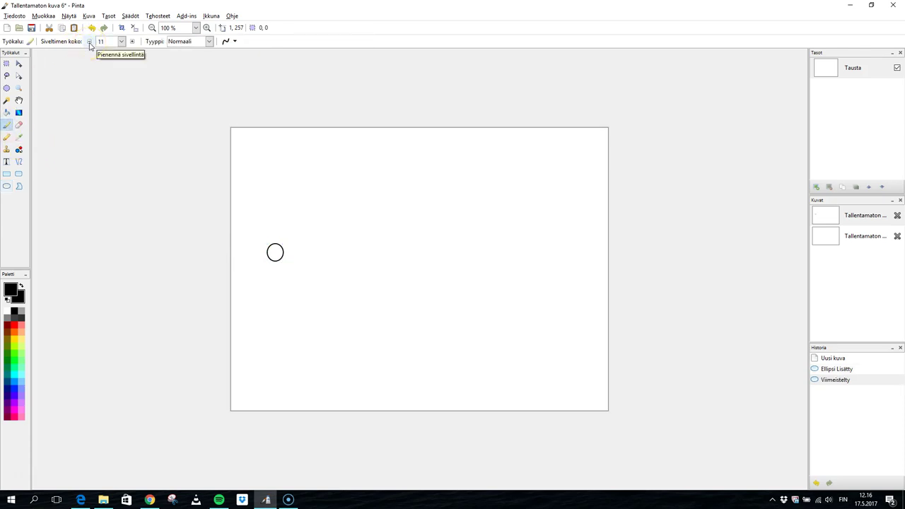
{"action": "left_click", "coordinate": [8, 114]}
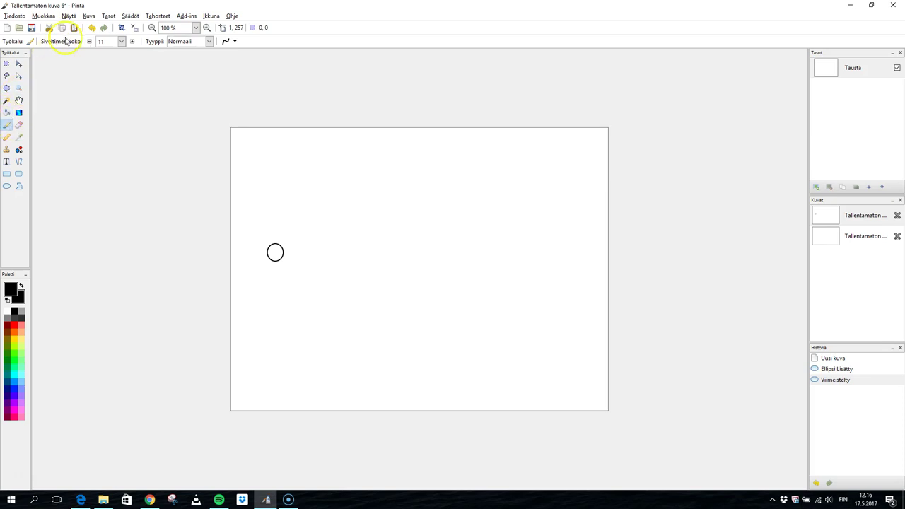
{"action": "left_click", "coordinate": [89, 42]}
{"action": "left_click", "coordinate": [88, 42]}
{"action": "left_click", "coordinate": [13, 328]}
{"action": "mouse_move", "coordinate": [277, 242]}
{"action": "left_mouse_down"}
{"action": "mouse_move", "coordinate": [296, 263]}
{"action": "mouse_move", "coordinate": [285, 259]}
{"action": "mouse_move", "coordinate": [278, 275]}
{"action": "mouse_move", "coordinate": [275, 261]}
{"action": "mouse_move", "coordinate": [257, 267]}
{"action": "mouse_move", "coordinate": [273, 255]}
{"action": "mouse_move", "coordinate": [260, 256]}
{"action": "mouse_move", "coordinate": [279, 235]}
{"action": "left_mouse_up"}
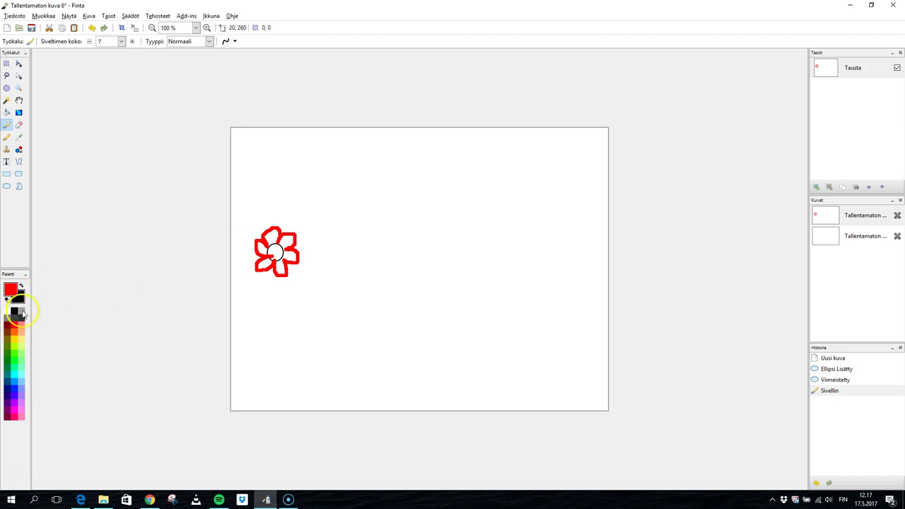
{"action": "mouse_move", "coordinate": [256, 260]}
{"action": "left_mouse_down"}
{"action": "mouse_move", "coordinate": [274, 267]}
{"action": "mouse_move", "coordinate": [273, 303]}
{"action": "left_mouse_up"}
{"action": "mouse_move", "coordinate": [275, 301]}
{"action": "left_mouse_down"}
{"action": "mouse_move", "coordinate": [283, 288]}
{"action": "mouse_move", "coordinate": [275, 308]}
{"action": "left_mouse_up"}
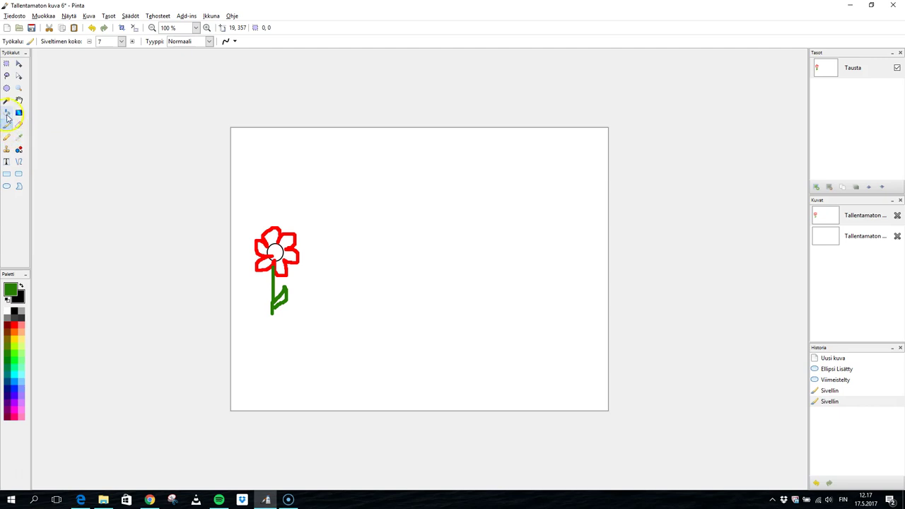
Step: Flood-fill the flower's petals with light red and its round centre with olive brown
{"action": "left_click", "coordinate": [6, 112]}
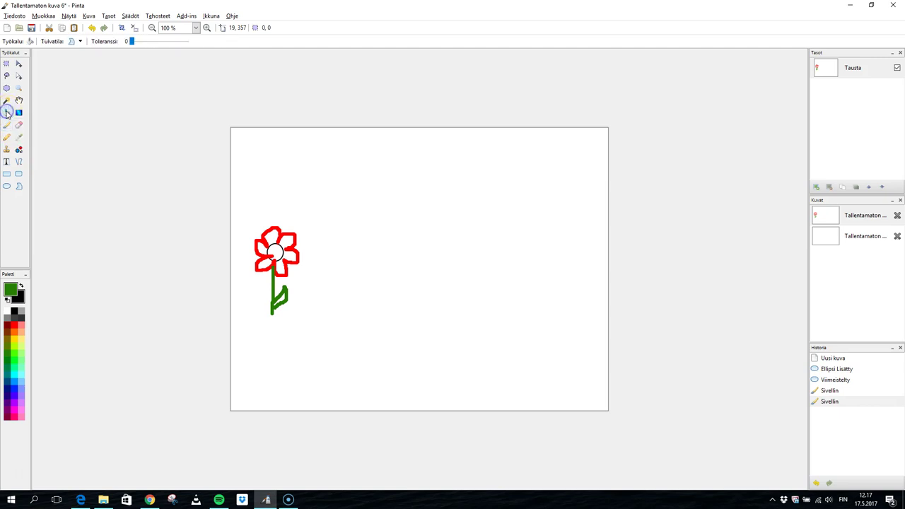
{"action": "left_click", "coordinate": [21, 326]}
{"action": "left_click", "coordinate": [269, 246]}
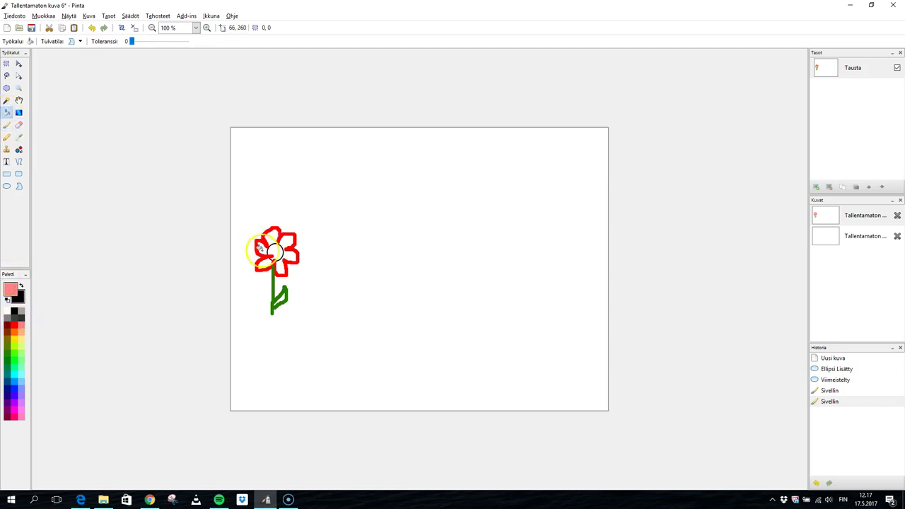
{"action": "left_click", "coordinate": [262, 247]}
{"action": "left_click", "coordinate": [262, 264]}
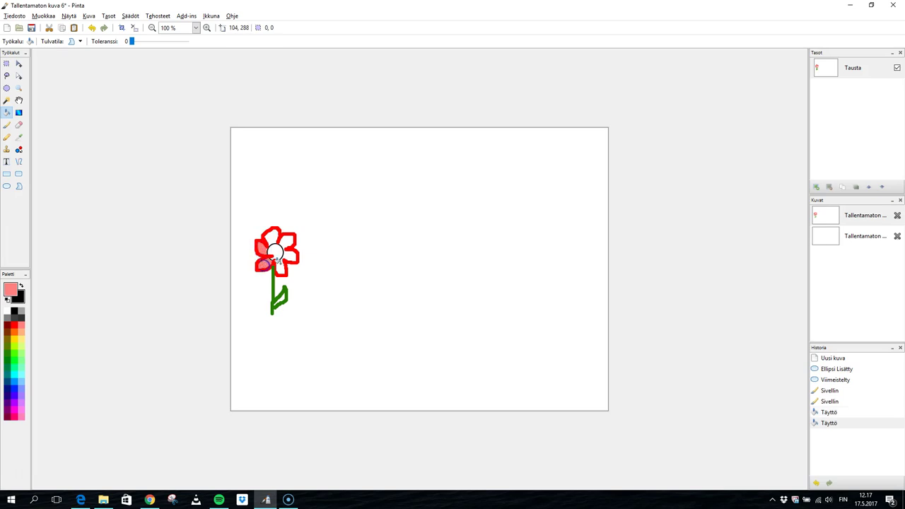
{"action": "left_click", "coordinate": [280, 265]}
{"action": "left_click", "coordinate": [275, 234]}
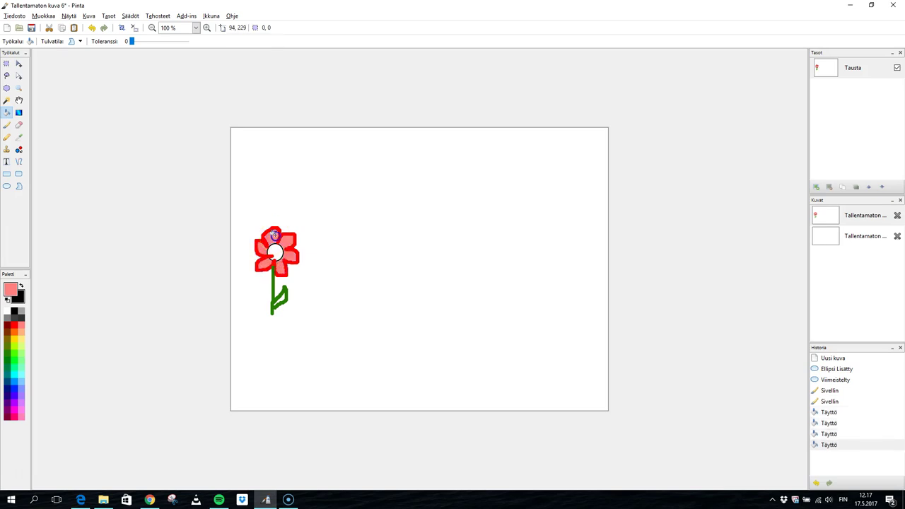
{"action": "left_click", "coordinate": [7, 344]}
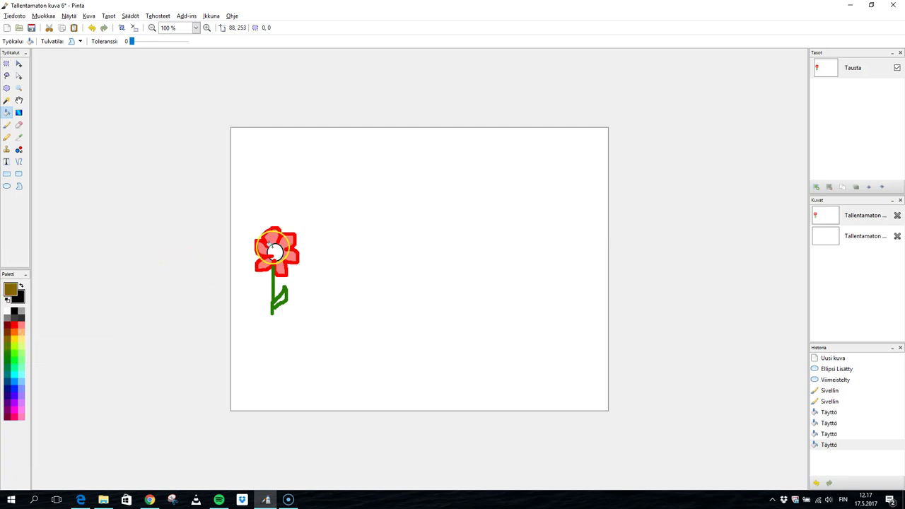
{"action": "left_click", "coordinate": [271, 247]}
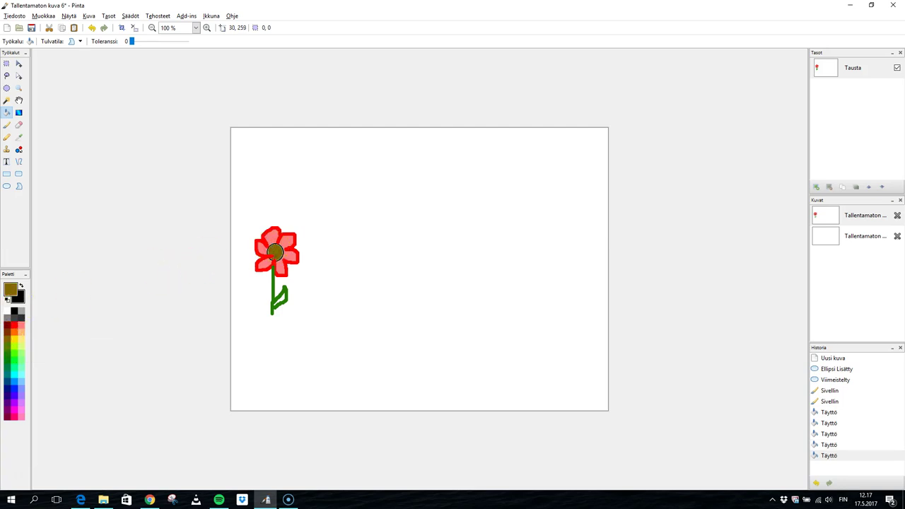
Step: Fill the inside of the leaf with bright green, undoing the misplaced fill on the stem and leaf outline
{"action": "left_click", "coordinate": [14, 360]}
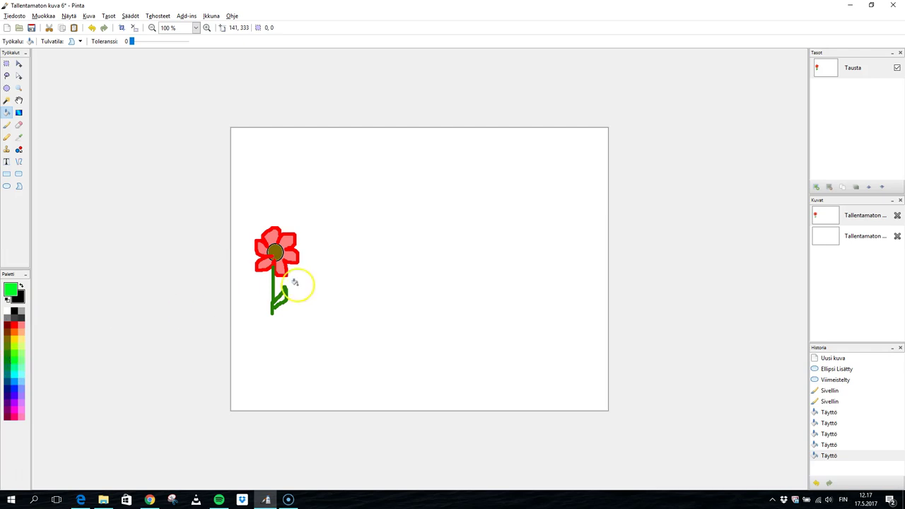
{"action": "left_click", "coordinate": [279, 295]}
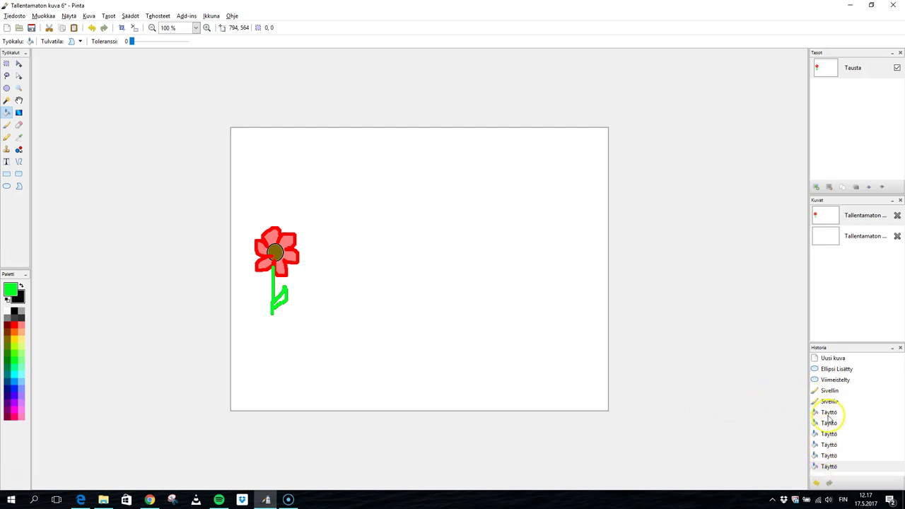
{"action": "left_click", "coordinate": [817, 483]}
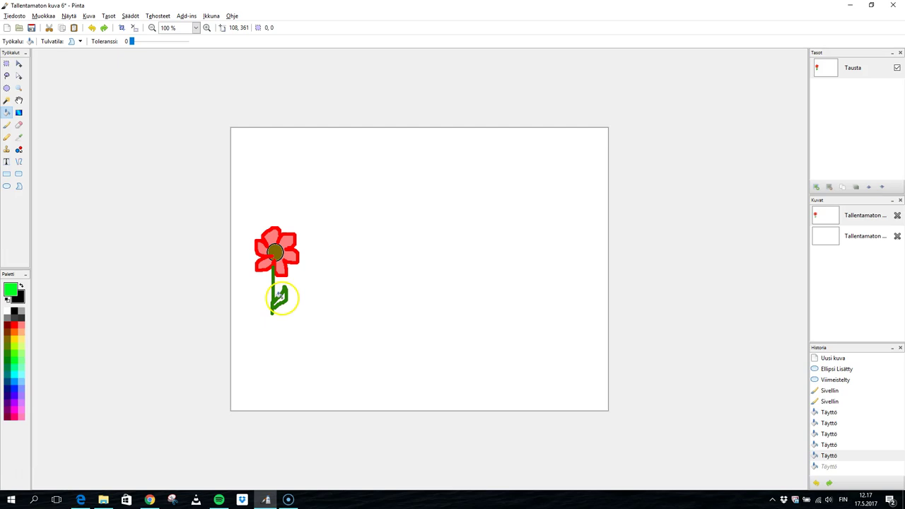
{"action": "left_click", "coordinate": [281, 297]}
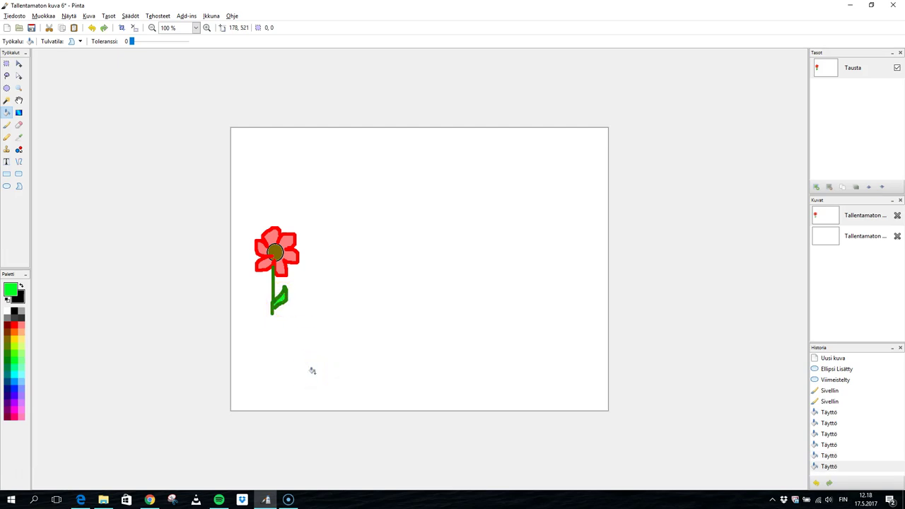
{"action": "left_click", "coordinate": [828, 483]}
Step: Draw a short horizontal arrow from the flower toward the canvas's middle, with only arrowhead 2 enabled, and colour it black
{"action": "left_click", "coordinate": [19, 163]}
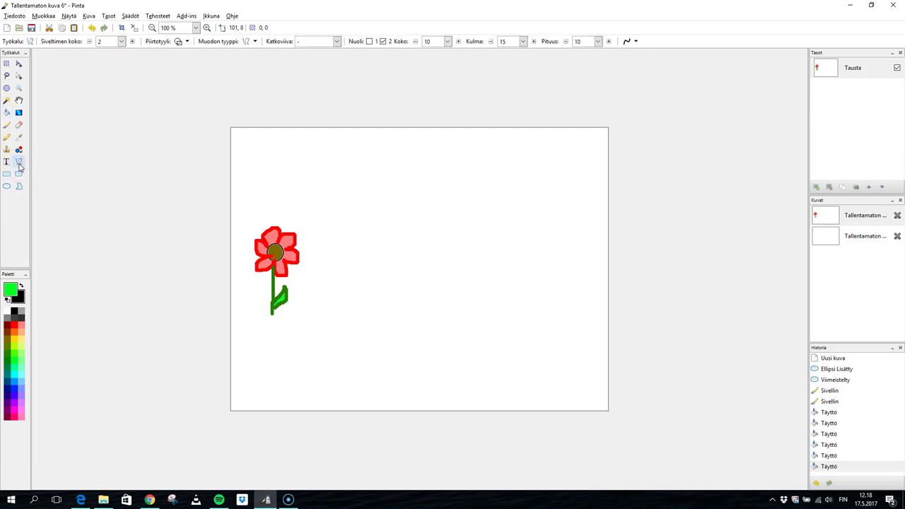
{"action": "left_click", "coordinate": [370, 42]}
{"action": "left_click", "coordinate": [370, 42]}
{"action": "left_click", "coordinate": [382, 41]}
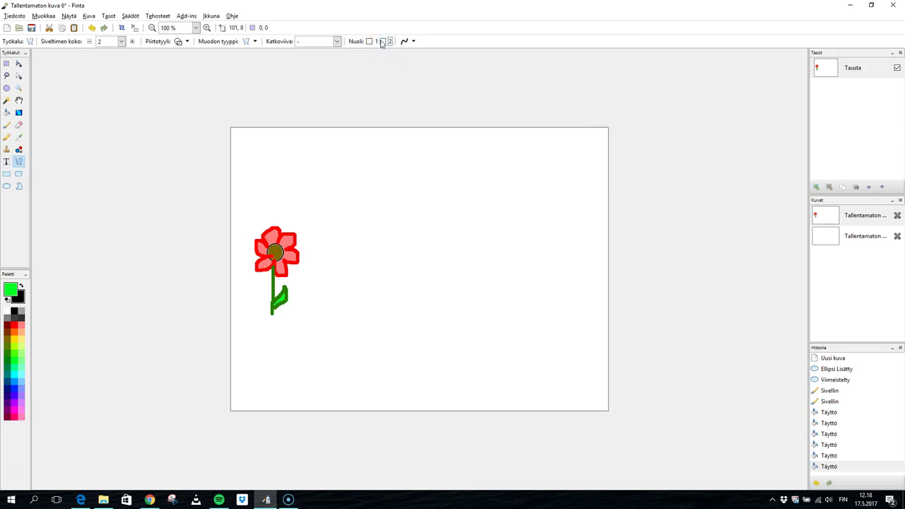
{"action": "left_click", "coordinate": [382, 41]}
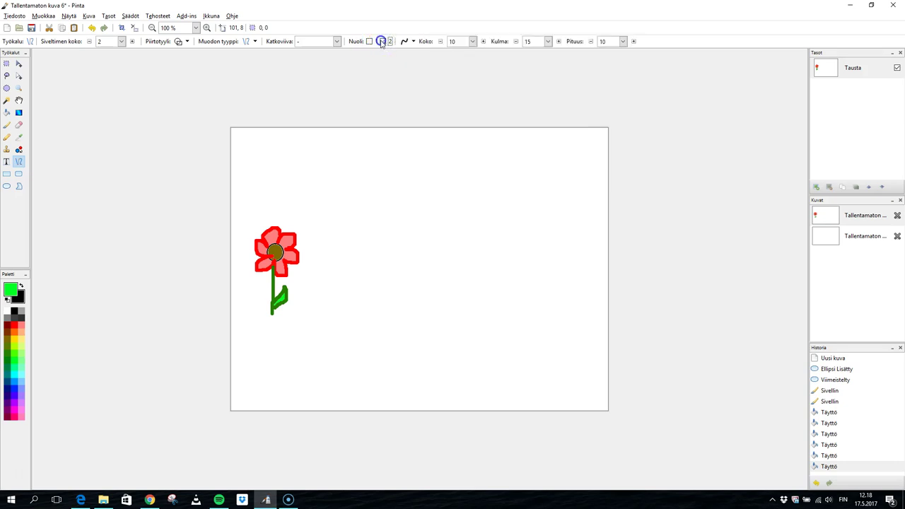
{"action": "left_click", "coordinate": [304, 271]}
{"action": "left_click_drag", "start_coordinate": [303, 270], "coordinate": [328, 272]}
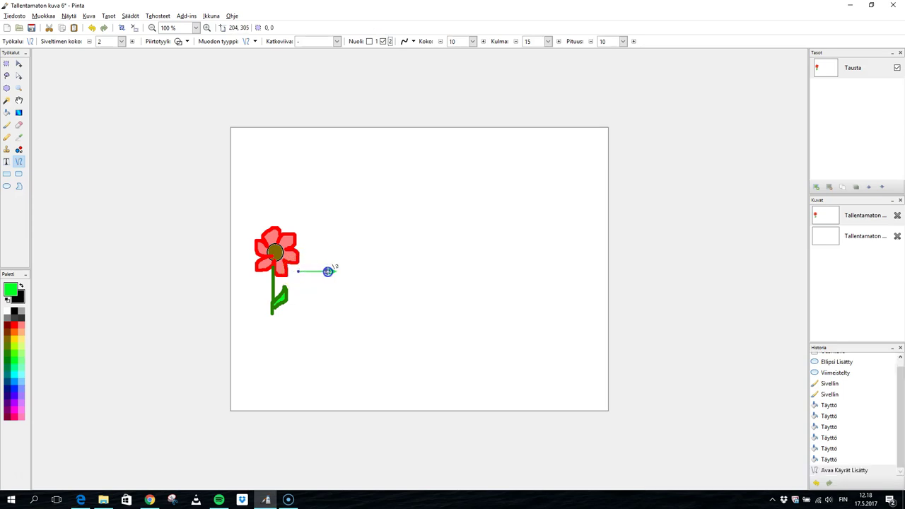
{"action": "left_click", "coordinate": [12, 312]}
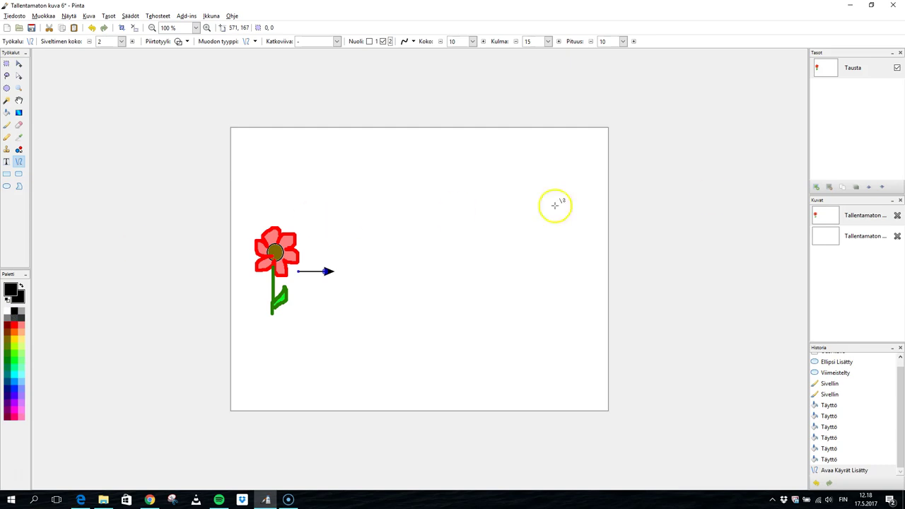
Step: Add a new empty layer above the background layer
{"action": "left_click", "coordinate": [816, 188]}
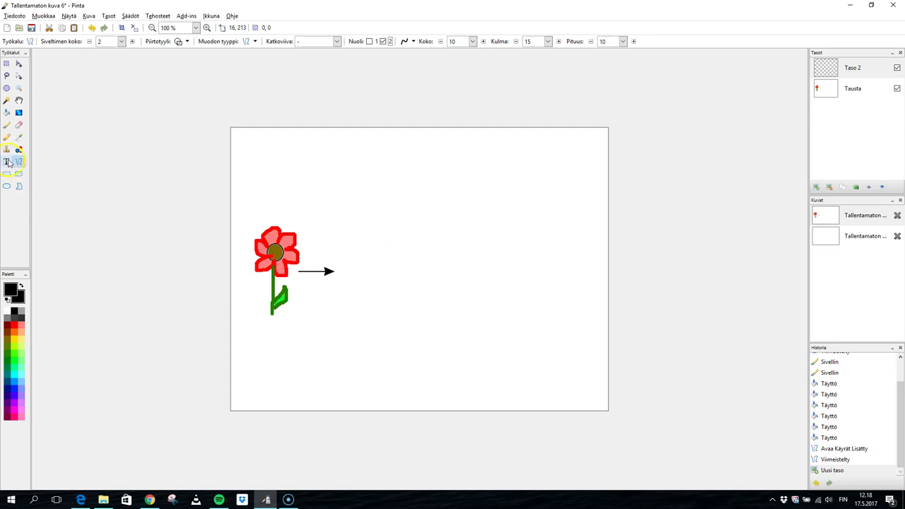
Step: Paint a simple rabbit in brown beside the arrowhead on the new layer, with ears, eyes, nose and two body lines, brush size 7
{"action": "left_click", "coordinate": [6, 124]}
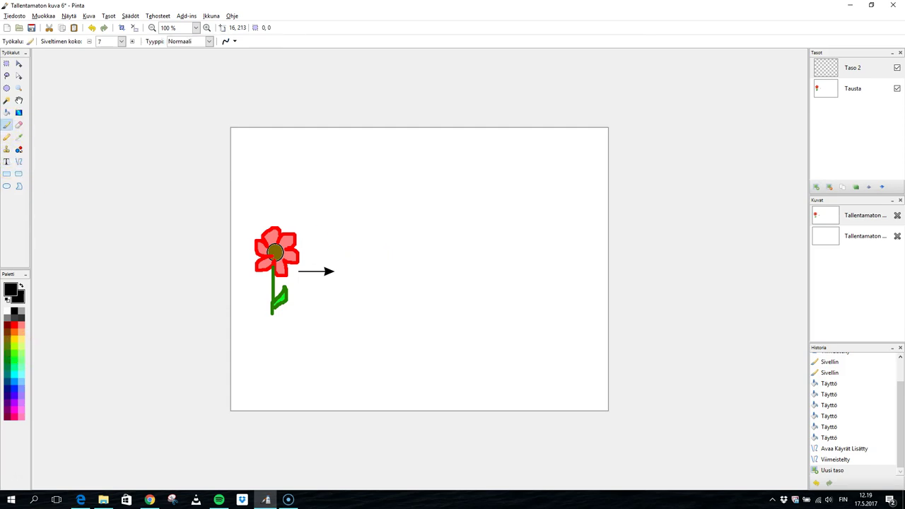
{"action": "left_click", "coordinate": [8, 326]}
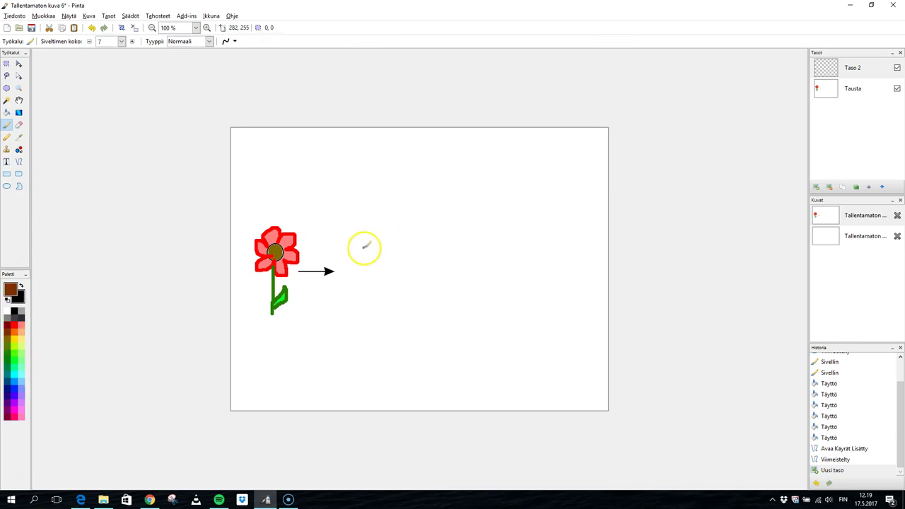
{"action": "mouse_move", "coordinate": [361, 253]}
{"action": "left_mouse_down"}
{"action": "mouse_move", "coordinate": [360, 231]}
{"action": "mouse_move", "coordinate": [367, 231]}
{"action": "mouse_move", "coordinate": [368, 251]}
{"action": "mouse_move", "coordinate": [385, 249]}
{"action": "mouse_move", "coordinate": [390, 228]}
{"action": "mouse_move", "coordinate": [393, 252]}
{"action": "mouse_move", "coordinate": [360, 265]}
{"action": "mouse_move", "coordinate": [377, 272]}
{"action": "mouse_move", "coordinate": [393, 256]}
{"action": "left_mouse_up"}
{"action": "left_click", "coordinate": [368, 260]}
{"action": "left_click", "coordinate": [385, 260]}
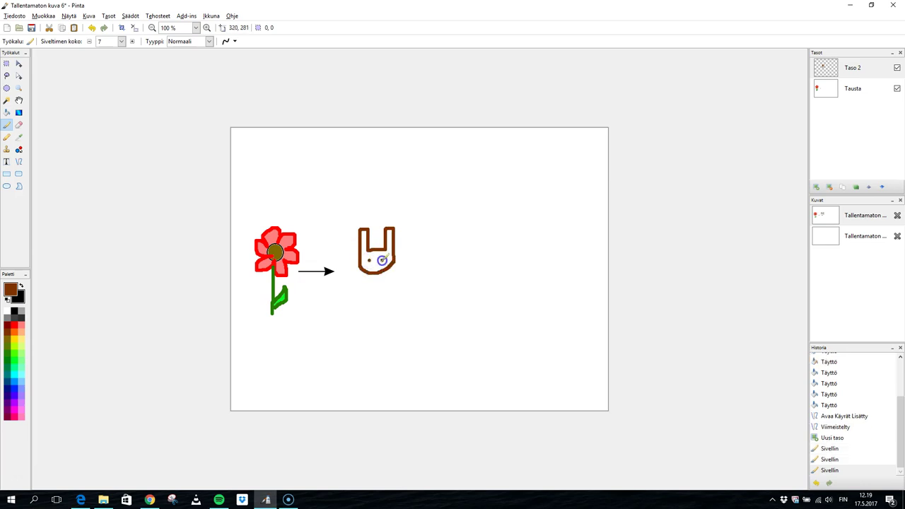
{"action": "mouse_move", "coordinate": [372, 268]}
{"action": "left_mouse_down"}
{"action": "mouse_move", "coordinate": [382, 266]}
{"action": "mouse_move", "coordinate": [363, 275]}
{"action": "mouse_move", "coordinate": [362, 309]}
{"action": "left_mouse_up"}
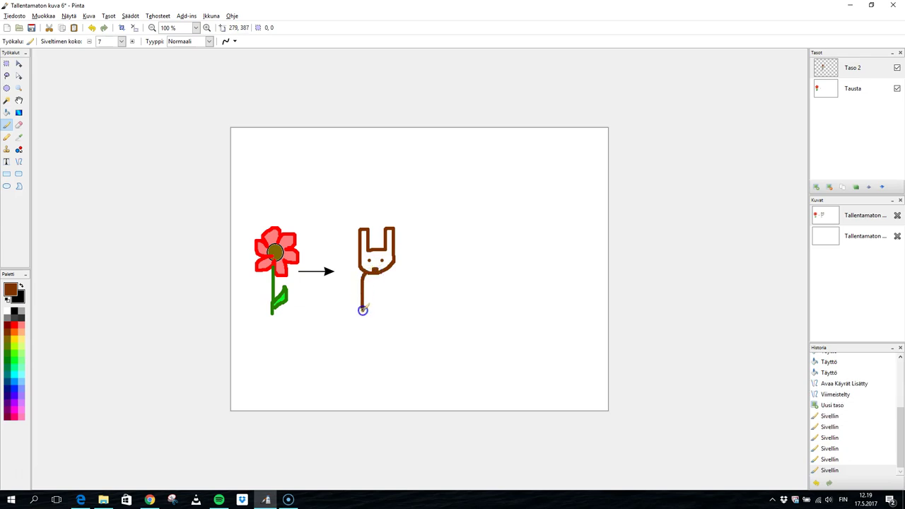
{"action": "left_click_drag", "start_coordinate": [391, 266], "coordinate": [400, 309]}
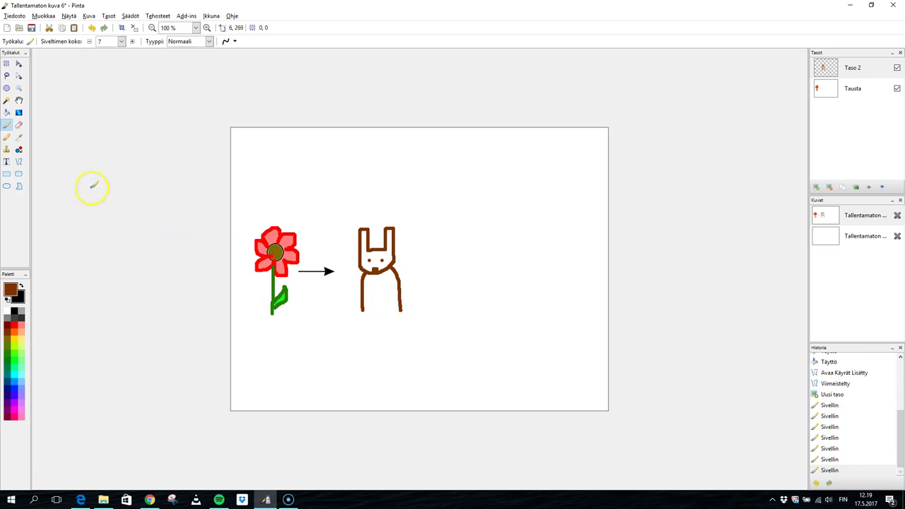
Step: Draw a short horizontal arrow from the rabbit toward the empty side of the canvas and colour it black
{"action": "left_click", "coordinate": [19, 162]}
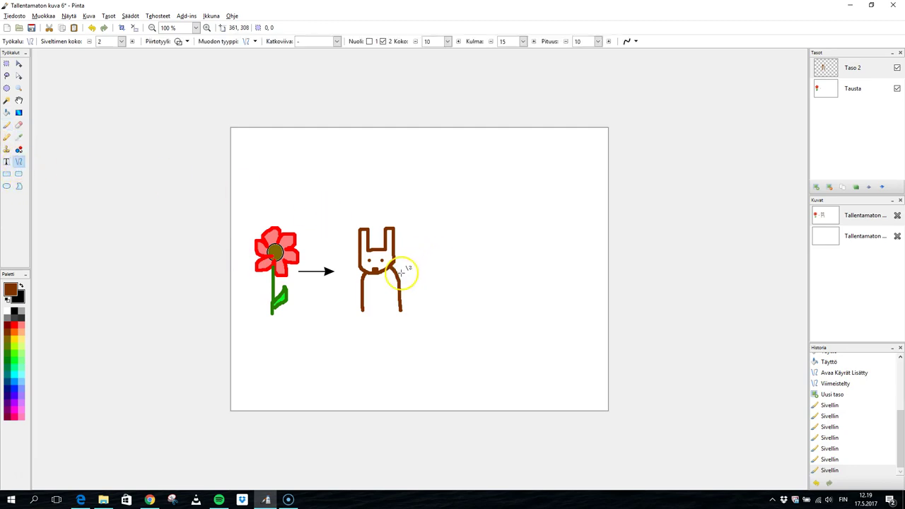
{"action": "left_click_drag", "start_coordinate": [412, 267], "coordinate": [423, 267]}
{"action": "left_click_drag", "start_coordinate": [439, 266], "coordinate": [445, 265]}
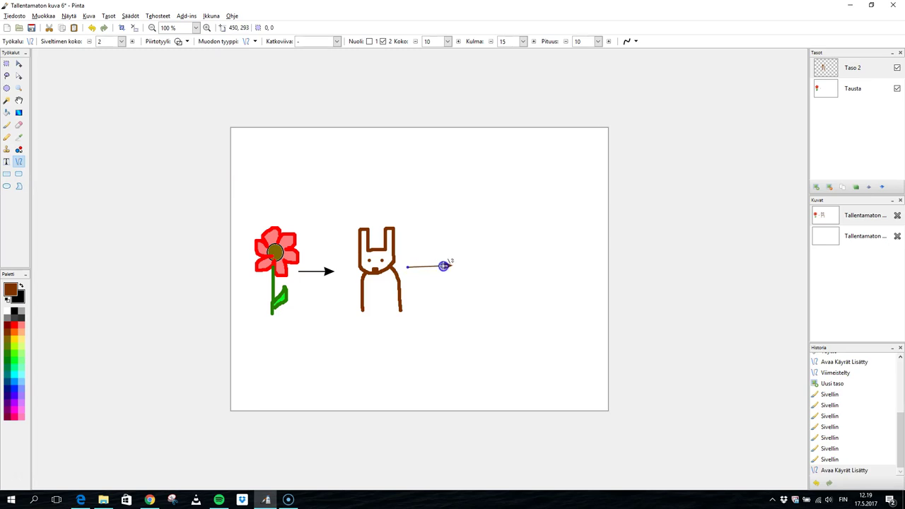
{"action": "left_click", "coordinate": [14, 312]}
{"action": "left_click", "coordinate": [396, 288]}
Step: Add a new layer and paint a fox with eyes, nose, body lines and tail in olive brown beyond the second arrow
{"action": "left_click", "coordinate": [822, 188]}
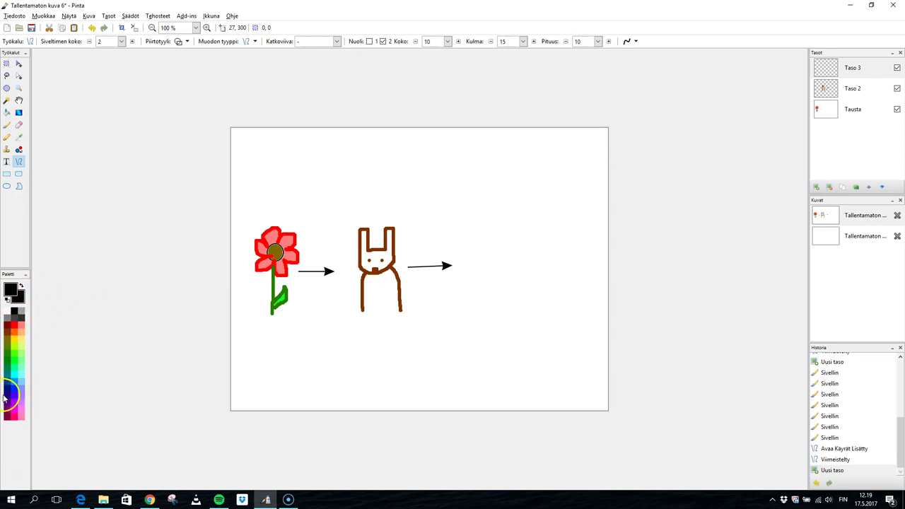
{"action": "left_click", "coordinate": [20, 319]}
{"action": "left_click", "coordinate": [7, 335]}
{"action": "left_click", "coordinate": [6, 124]}
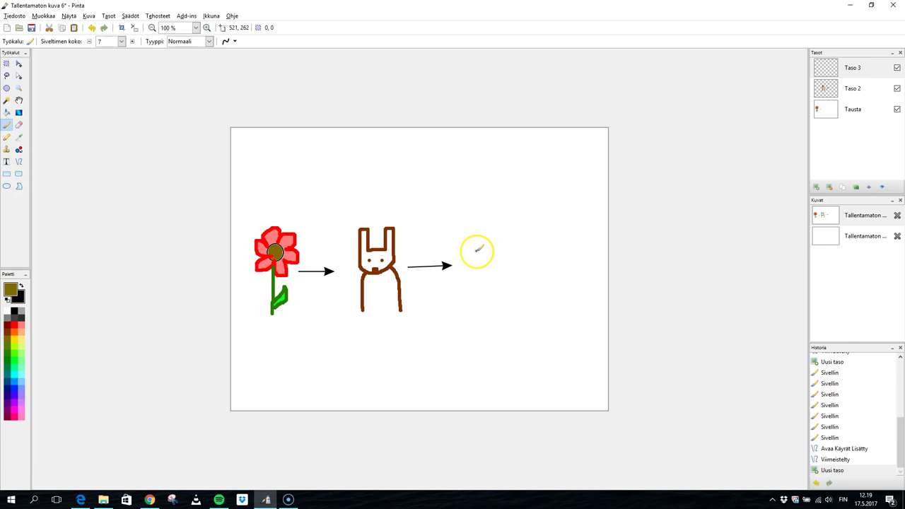
{"action": "mouse_move", "coordinate": [479, 247]}
{"action": "left_mouse_down"}
{"action": "mouse_move", "coordinate": [485, 232]}
{"action": "mouse_move", "coordinate": [503, 243]}
{"action": "mouse_move", "coordinate": [514, 232]}
{"action": "mouse_move", "coordinate": [518, 246]}
{"action": "mouse_move", "coordinate": [479, 245]}
{"action": "mouse_move", "coordinate": [495, 279]}
{"action": "mouse_move", "coordinate": [521, 246]}
{"action": "mouse_move", "coordinate": [497, 280]}
{"action": "left_mouse_up"}
{"action": "left_click", "coordinate": [497, 281]}
{"action": "left_click", "coordinate": [494, 251]}
{"action": "left_click", "coordinate": [506, 251]}
{"action": "mouse_move", "coordinate": [520, 266]}
{"action": "left_mouse_down"}
{"action": "mouse_move", "coordinate": [539, 282]}
{"action": "mouse_move", "coordinate": [541, 230]}
{"action": "mouse_move", "coordinate": [552, 252]}
{"action": "mouse_move", "coordinate": [548, 278]}
{"action": "mouse_move", "coordinate": [516, 295]}
{"action": "left_mouse_up"}
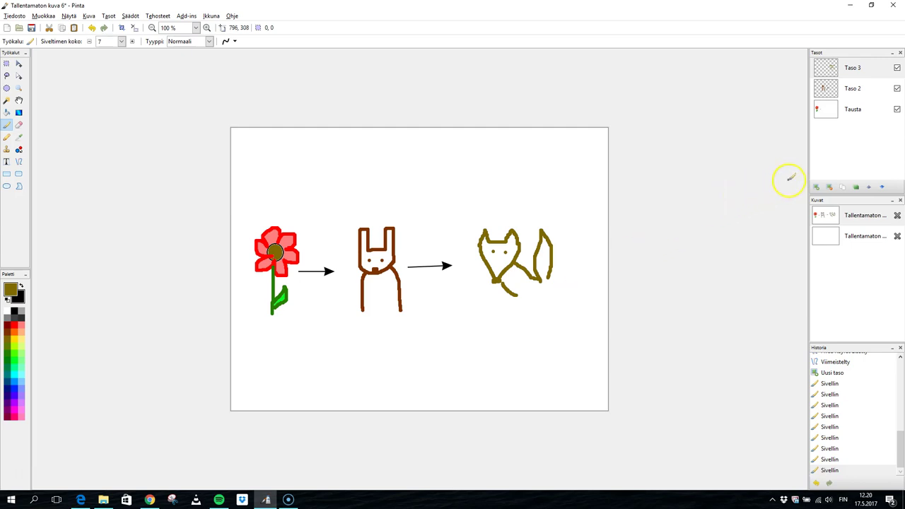
Step: Add another layer and write the title "Ravintoketju" in bold Arial 14 above the drawings
{"action": "left_click", "coordinate": [816, 187]}
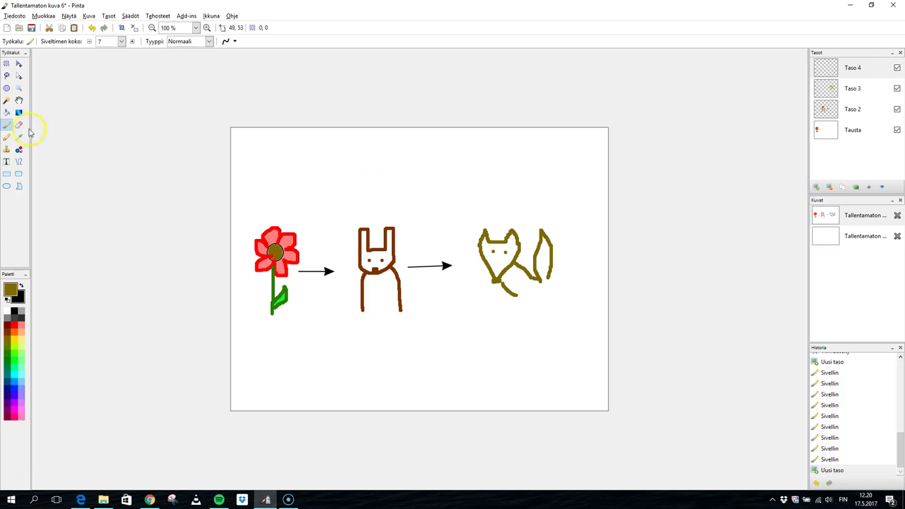
{"action": "left_click", "coordinate": [8, 163]}
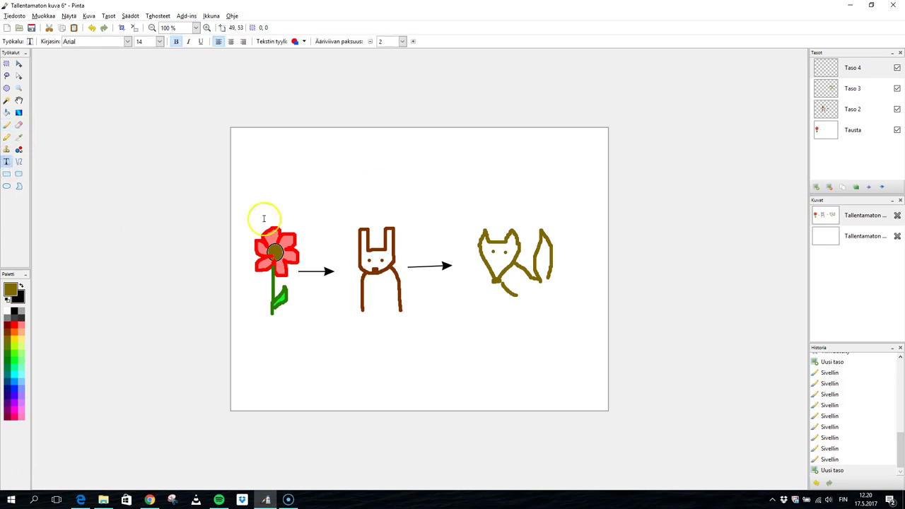
{"action": "left_click", "coordinate": [290, 171]}
{"action": "type", "text": "Ravintoketju"}
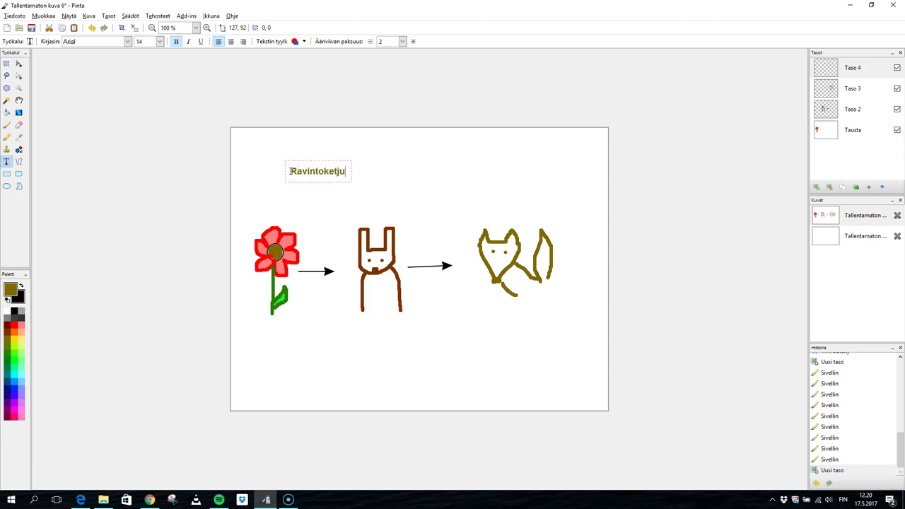
Step: Colour the title dark grey after trying cyan, and undo and redo the text
{"action": "left_click", "coordinate": [20, 318]}
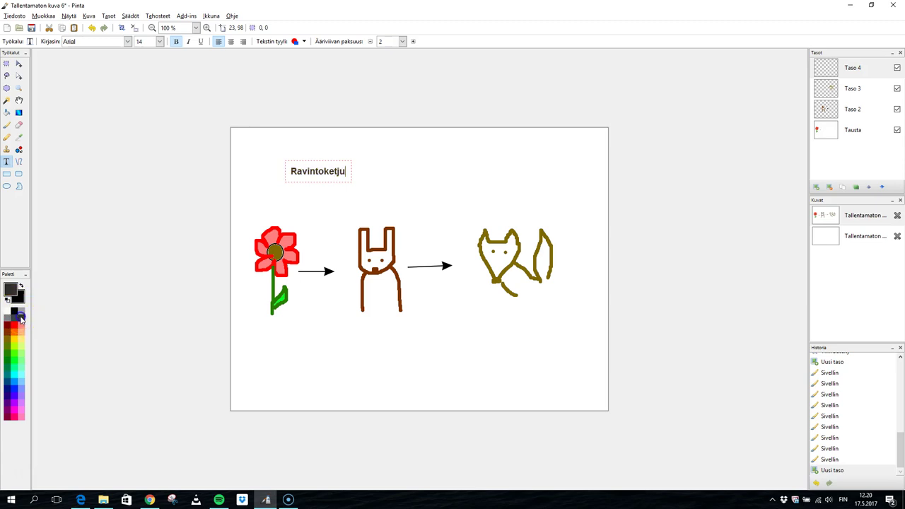
{"action": "left_click", "coordinate": [14, 373]}
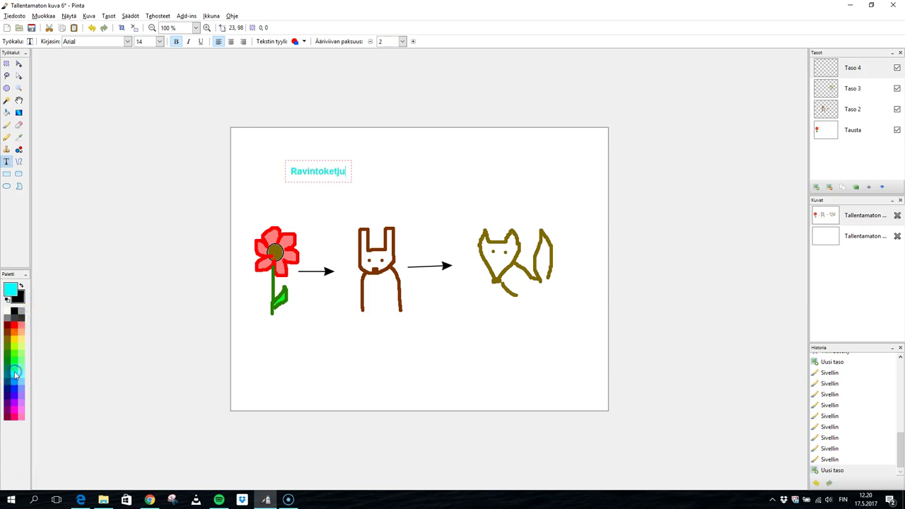
{"action": "left_click", "coordinate": [21, 319]}
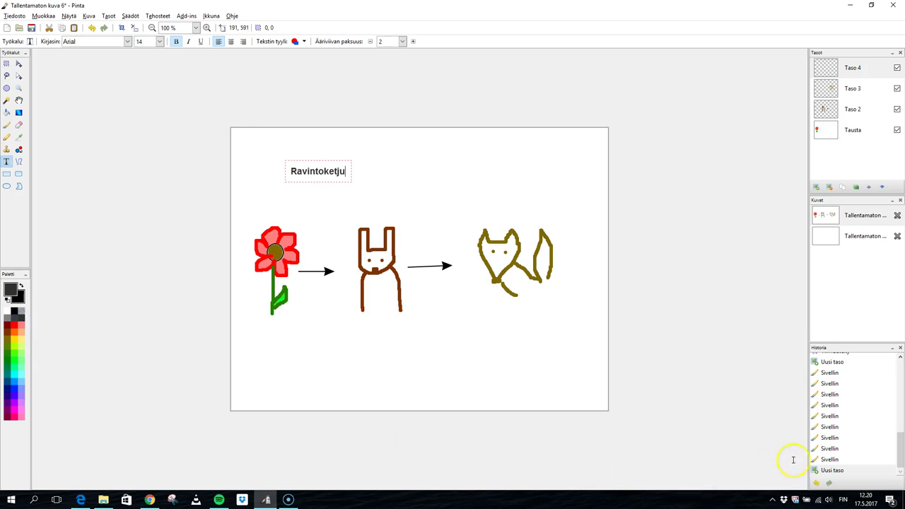
{"action": "left_click", "coordinate": [815, 483]}
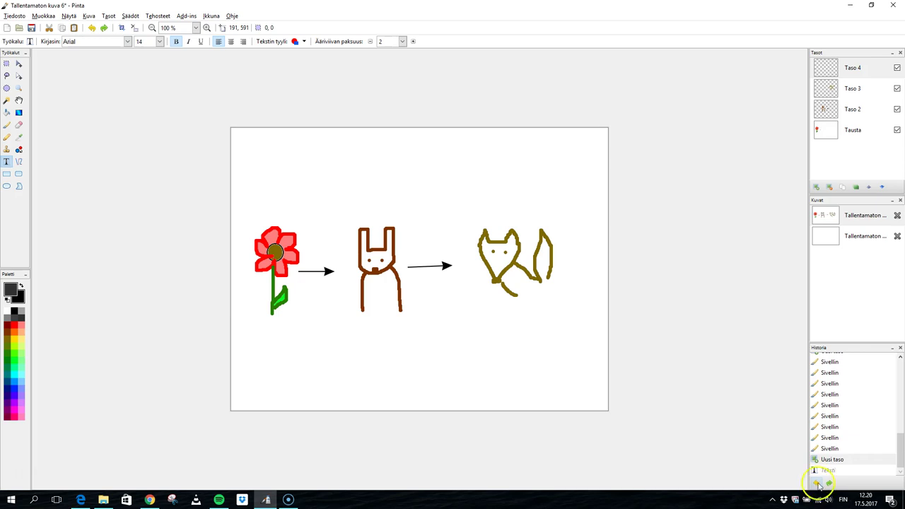
{"action": "left_click", "coordinate": [829, 483]}
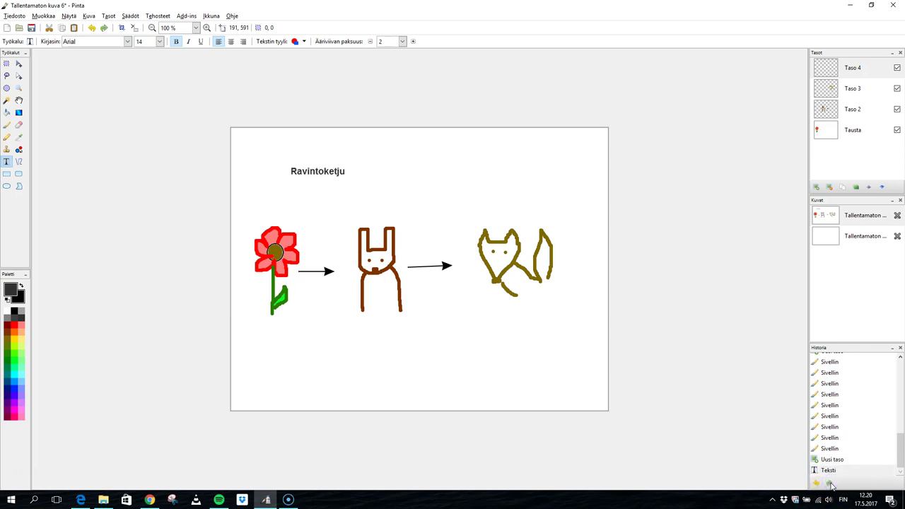
Step: Finalize the title and write the label "Tuottaja, kasvi" below the flower
{"action": "left_click", "coordinate": [256, 334]}
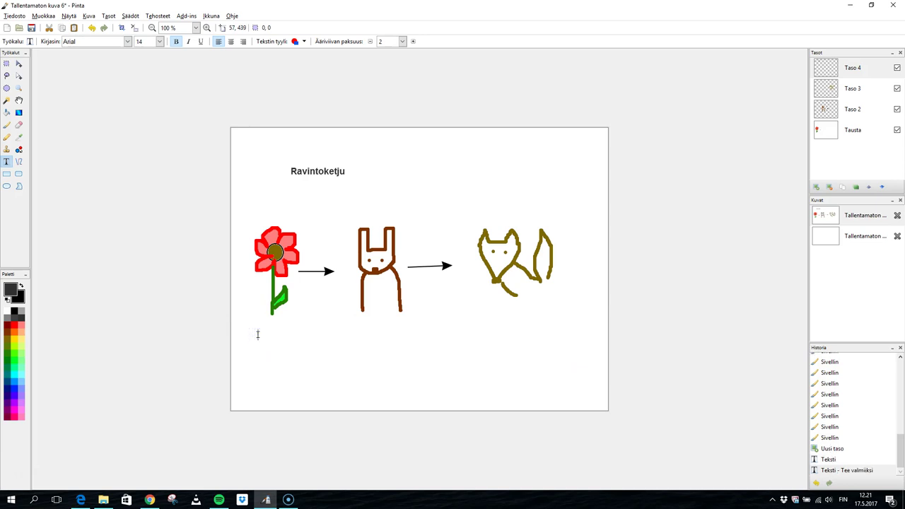
{"action": "left_click", "coordinate": [257, 335]}
{"action": "type", "text": "Tuottaja, kasvi"}
Step: Write the consumer label "Asteen kuluttaja," with its leading ordinal below the rabbit and start a second line in it
{"action": "left_click", "coordinate": [355, 334]}
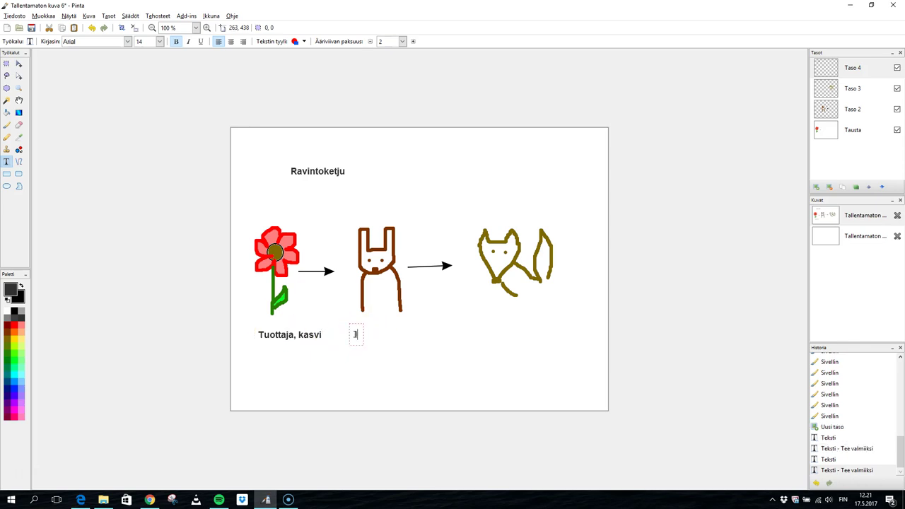
{"action": "type", "text": "Asteen kulutt"}
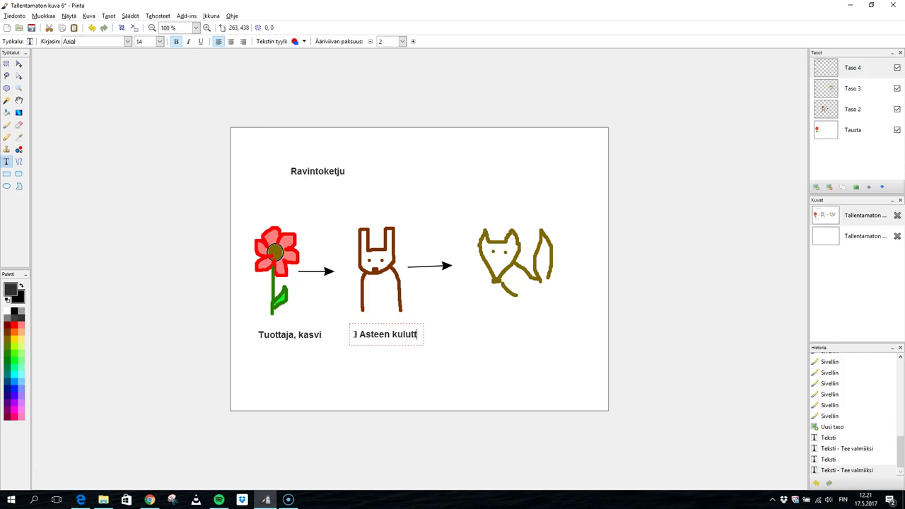
{"action": "type", "text": "aja,"}
{"action": "key", "text": "Return"}
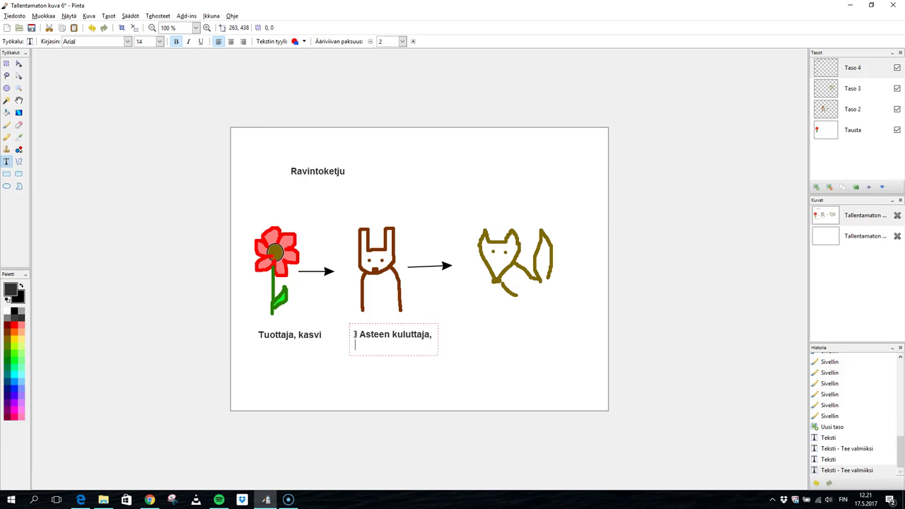